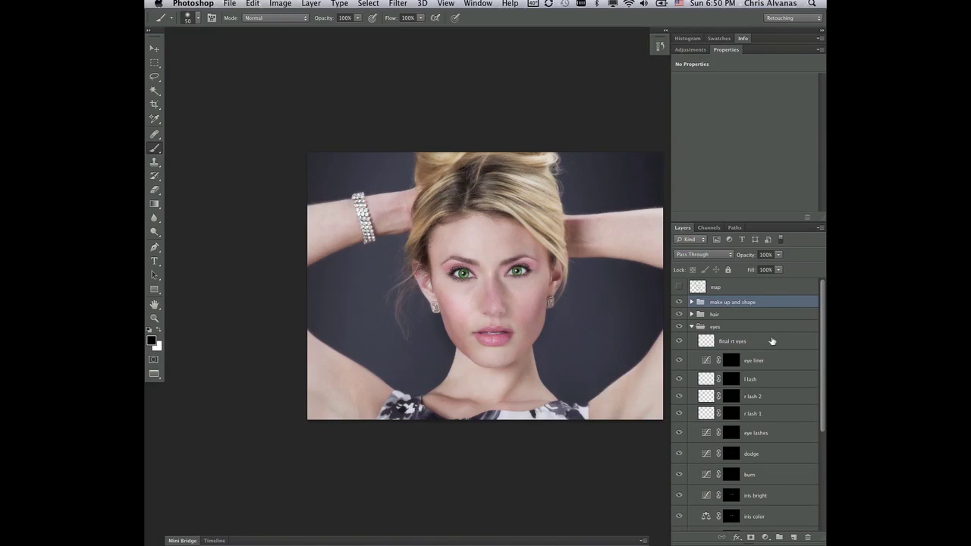
Collapse the eyes group and place CMYK color samplers on the forehead and on the cheek.
click(692, 326)
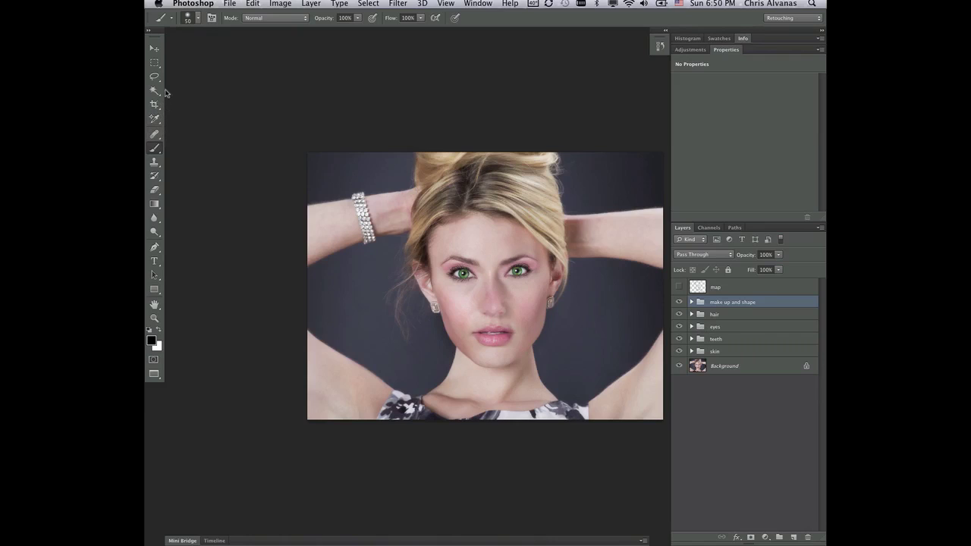
click(155, 119)
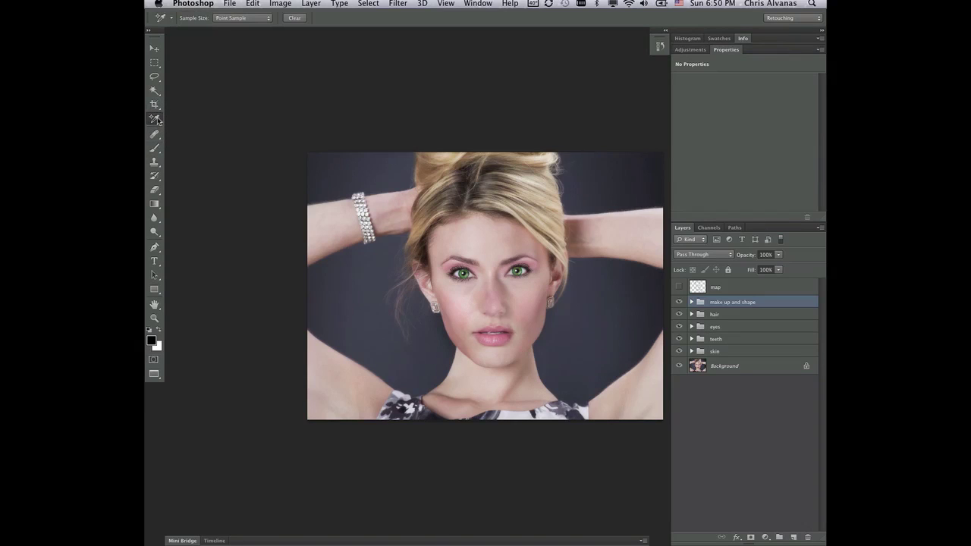
click(500, 241)
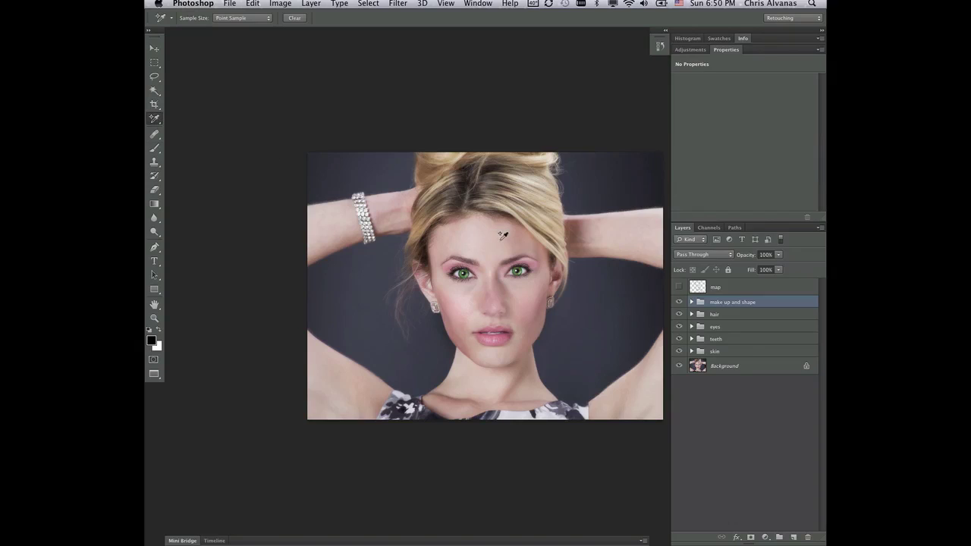
click(530, 303)
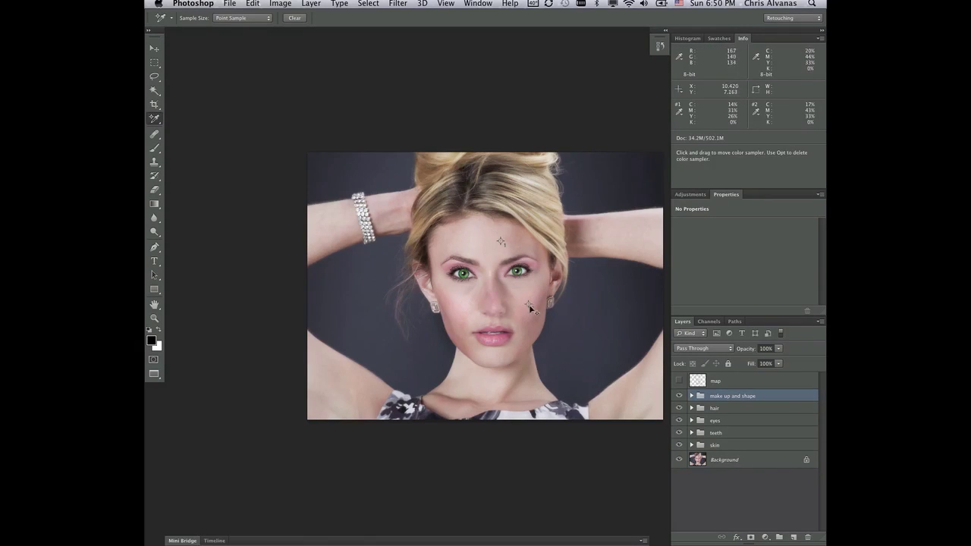
click(679, 113)
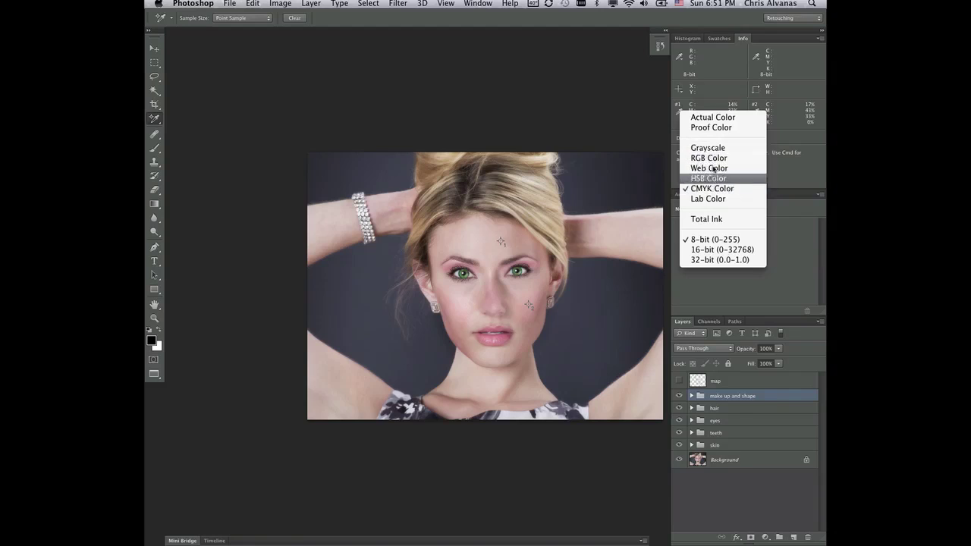
click(714, 189)
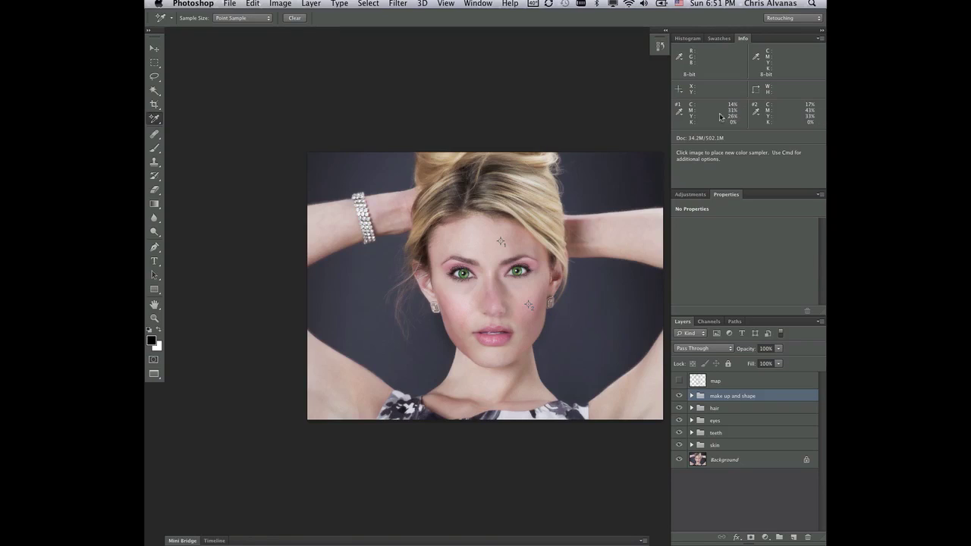
Hide the color sampler marks on the portrait by turning off Extras.
click(445, 4)
click(469, 170)
click(448, 8)
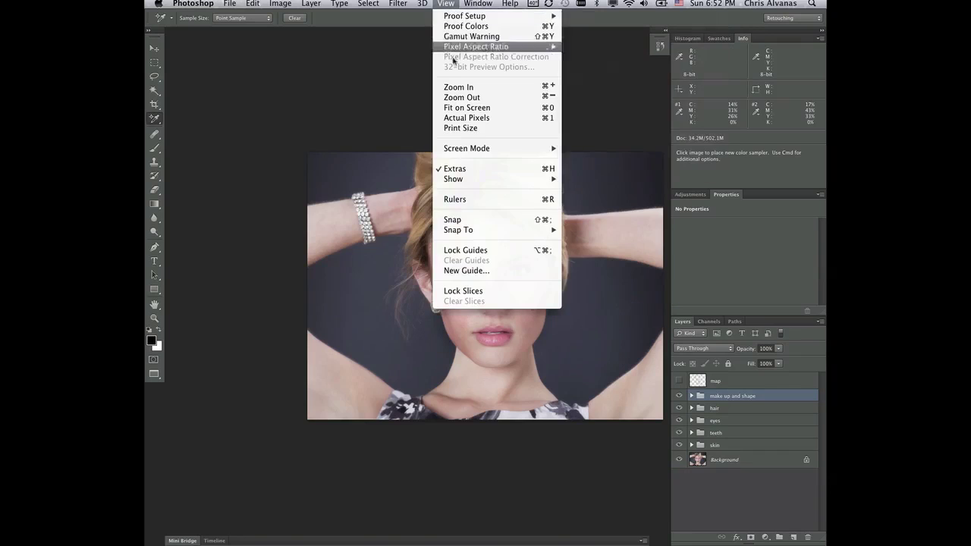
click(471, 166)
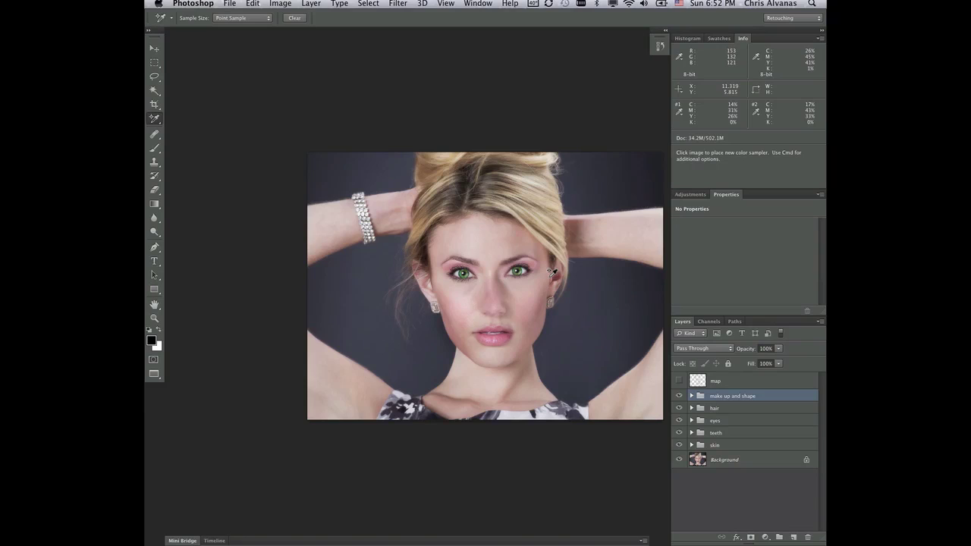
Add a Black & White adjustment layer above the make up and shape group with its blend mode set to Luminosity.
click(154, 48)
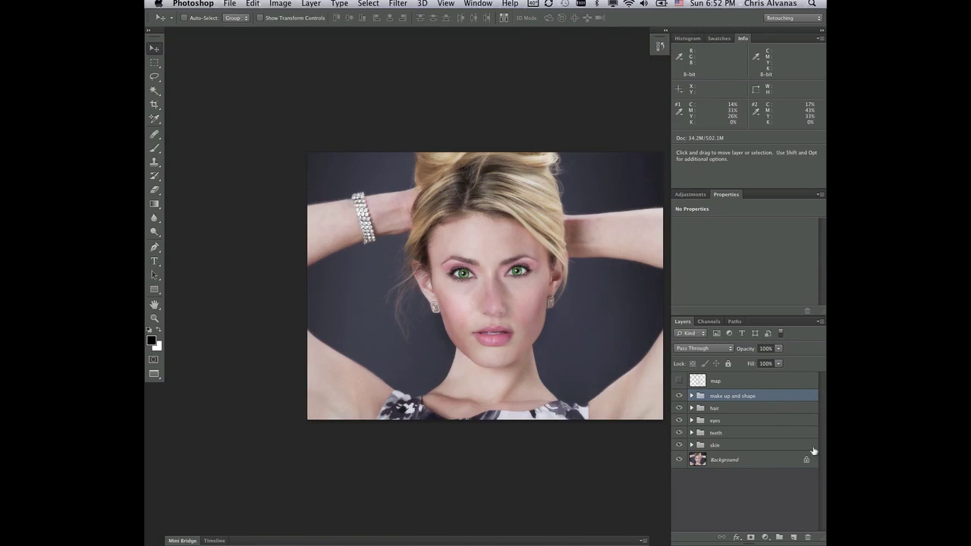
double_click(744, 39)
click(691, 49)
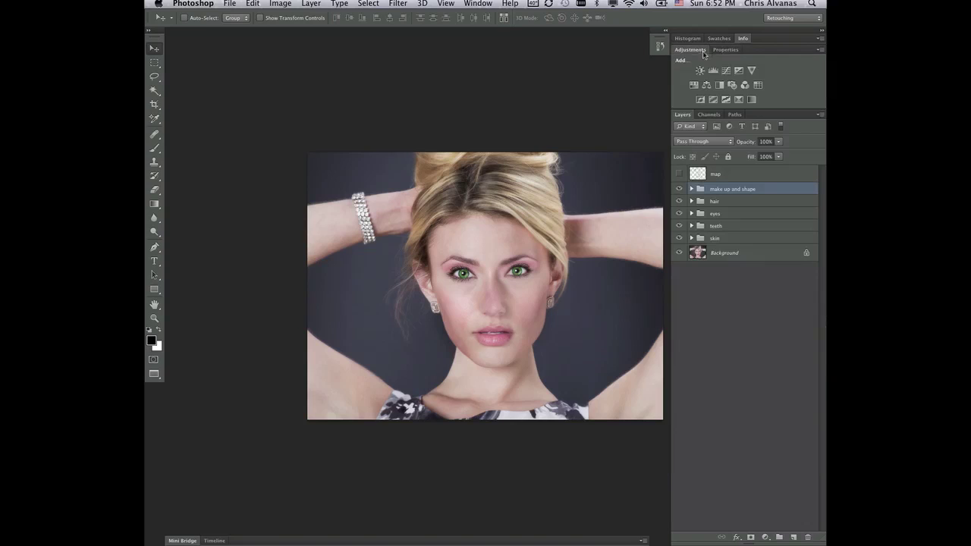
click(728, 92)
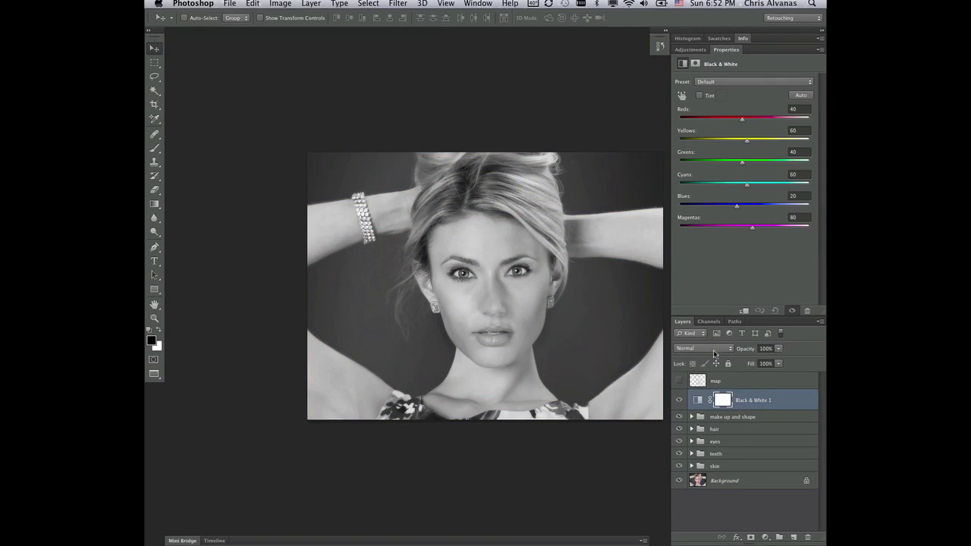
click(713, 350)
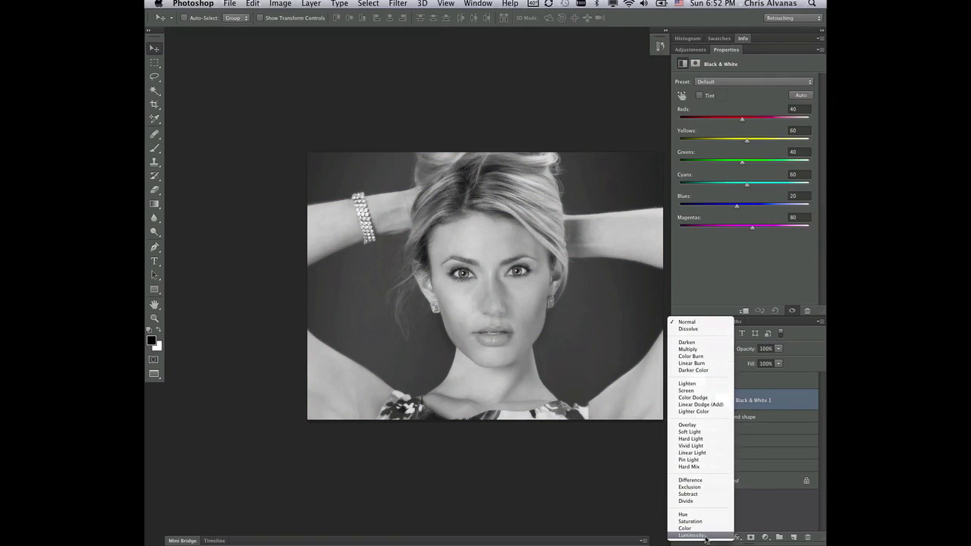
click(700, 529)
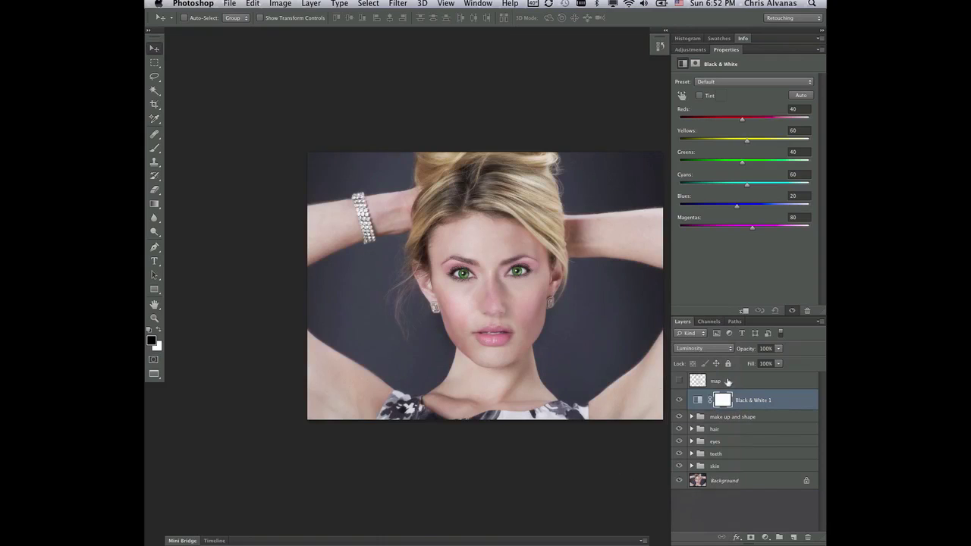
Rename the Black & White layer as tanning and set its Reds to 31 and Yellows to -20.
double_click(760, 399)
text(l)
text(annin)
text(g)
key(Return)
drag(741, 120, 725, 143)
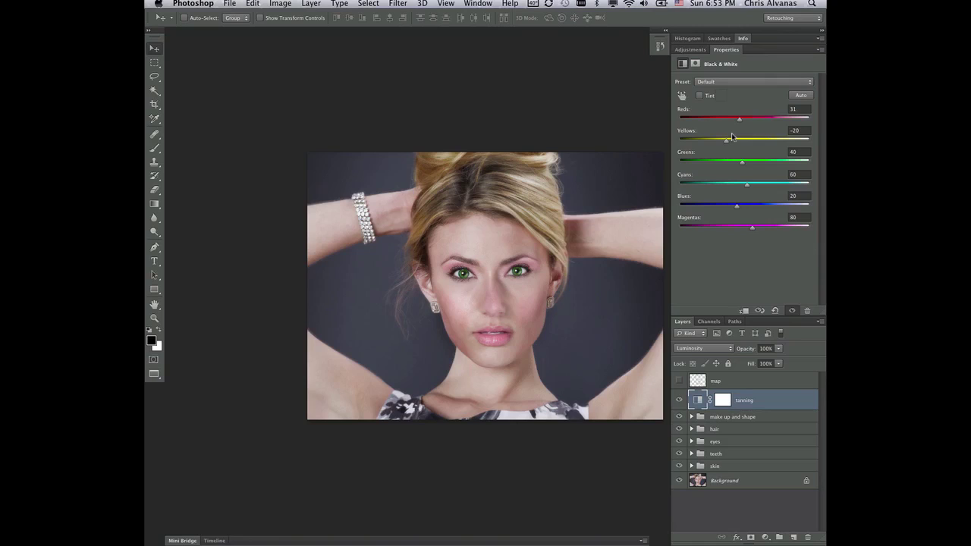
Paint a Quick Mask over the nose with a 100 px brush and convert it to a selection.
key(super+equal)
key(super+equal)
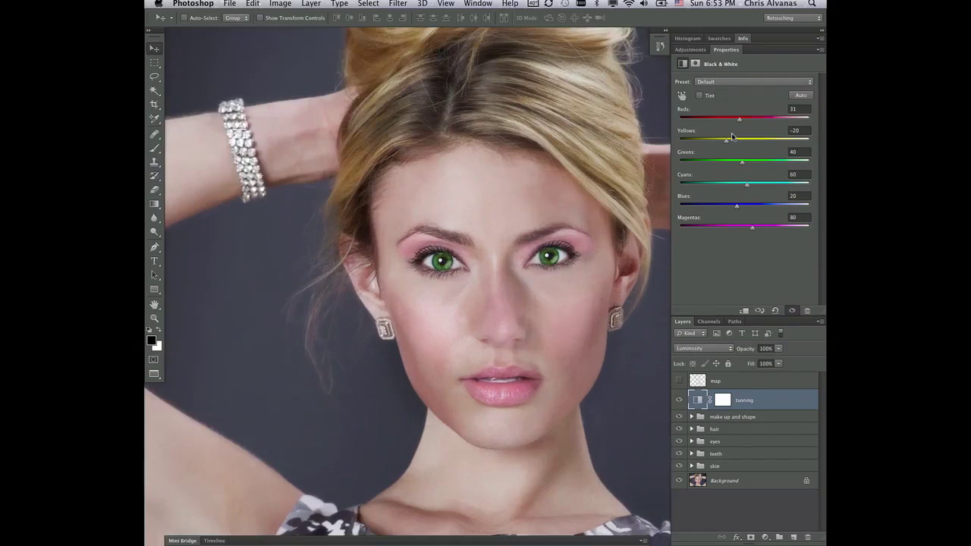
key(super+equal)
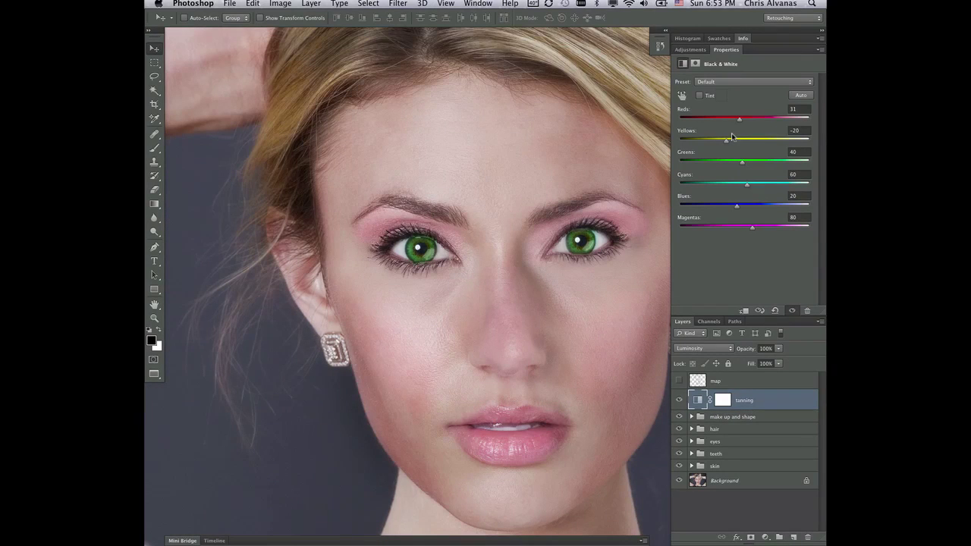
drag(541, 351, 502, 348)
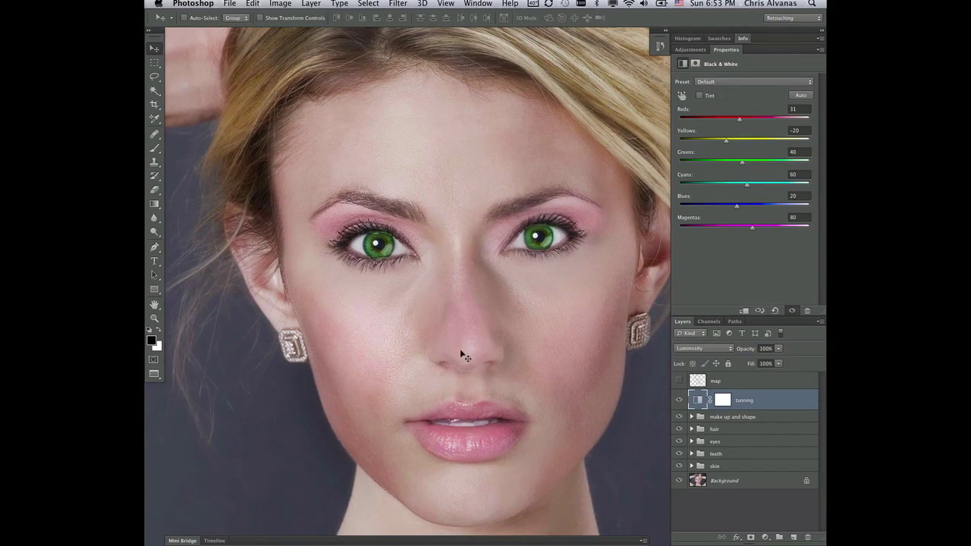
key(q)
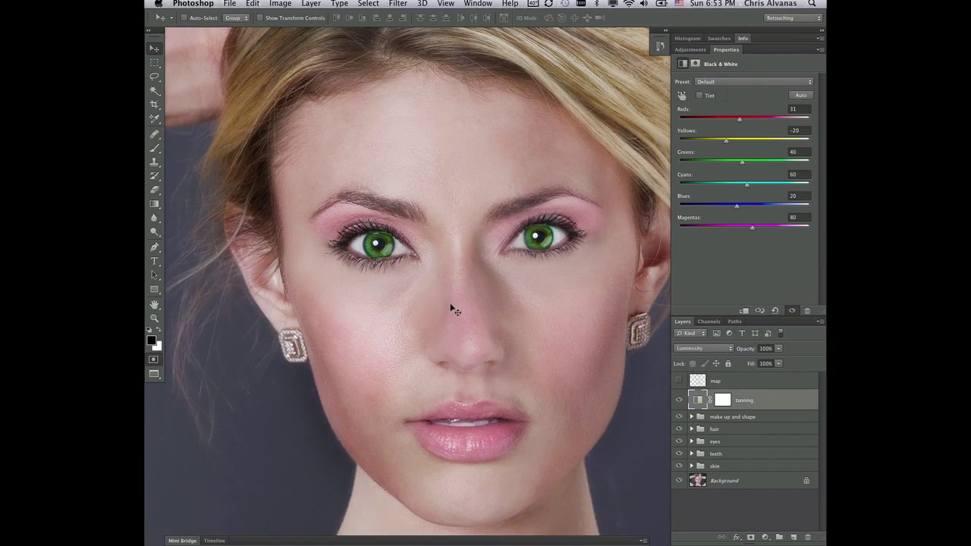
key(b)
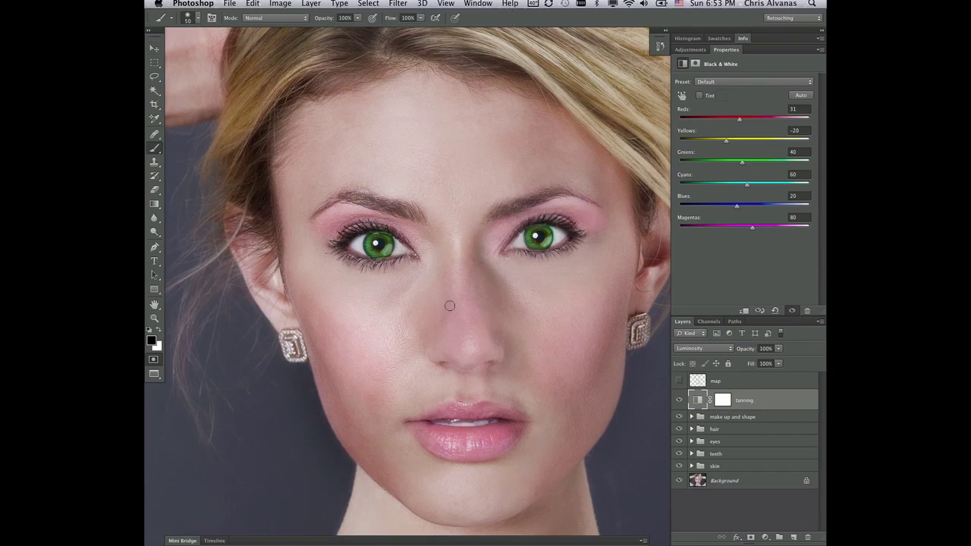
key(bracketright)
key(bracketright)
key(bracketright)
key(bracketright)
key(bracketright)
mouse_move(464, 252)
mouse_down()
mouse_move(441, 347)
mouse_move(481, 354)
mouse_move(474, 282)
mouse_move(465, 341)
mouse_move(457, 261)
mouse_move(455, 281)
mouse_move(470, 258)
mouse_move(497, 357)
mouse_move(436, 350)
mouse_move(448, 339)
mouse_up()
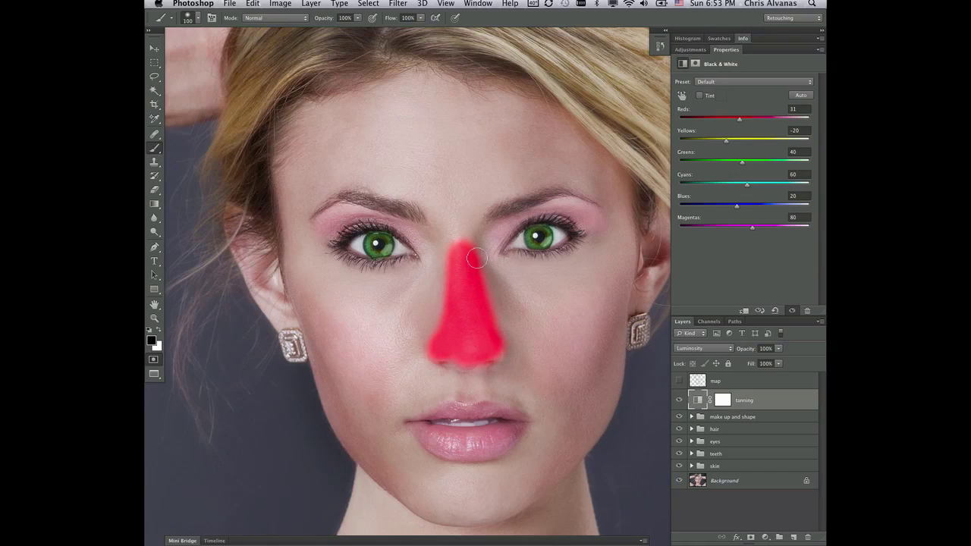
key(q)
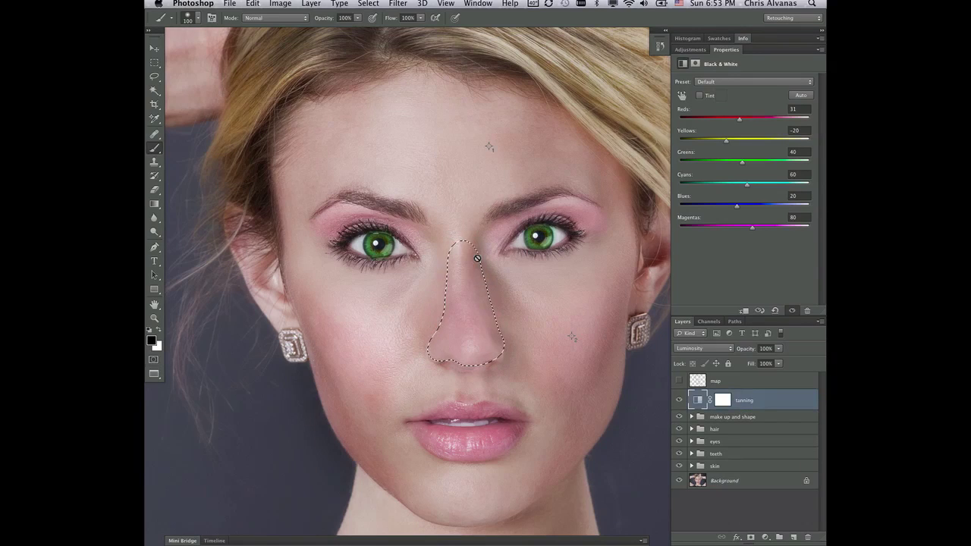
Add a Curves adjustment layer masked to the nose and set a Red curve point to input 124, output 122.
click(692, 50)
click(731, 85)
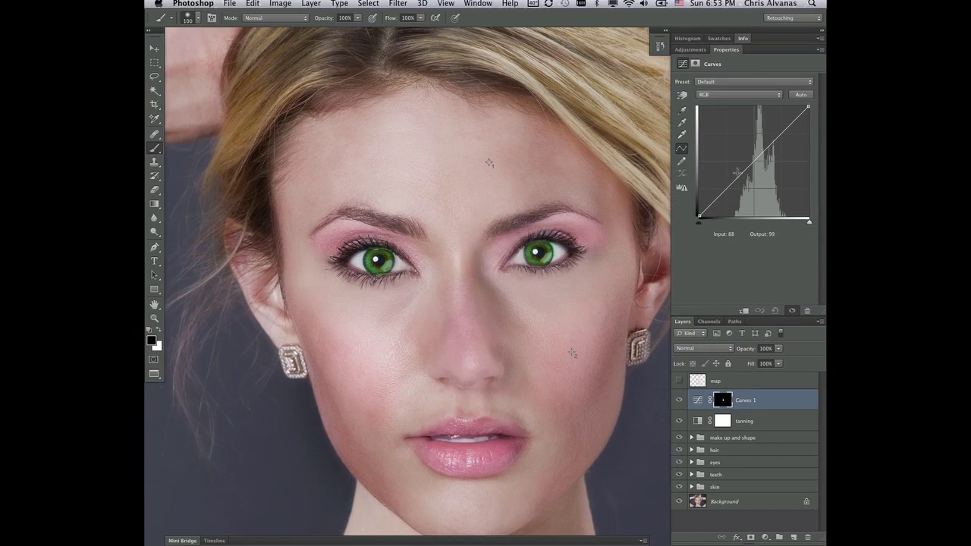
click(750, 96)
click(755, 104)
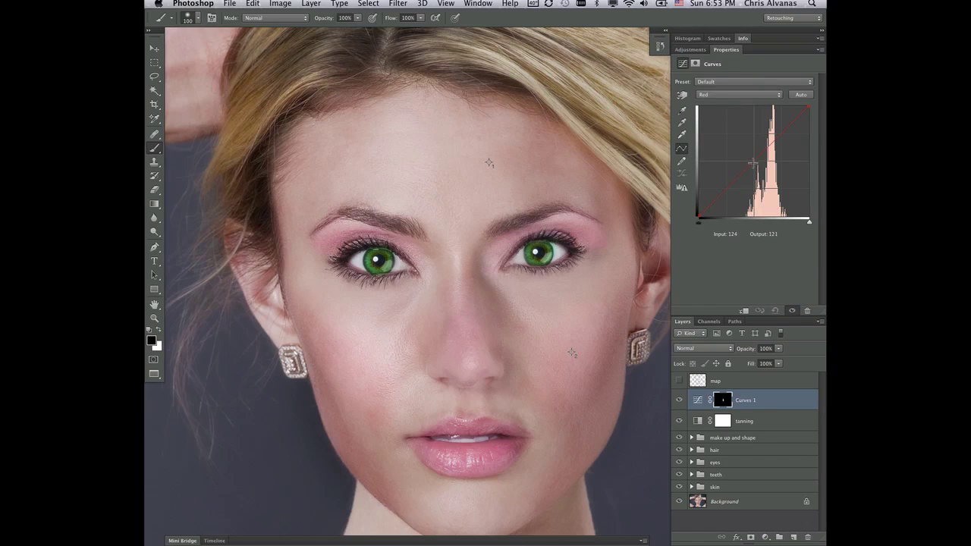
drag(752, 162, 753, 167)
drag(755, 165, 753, 162)
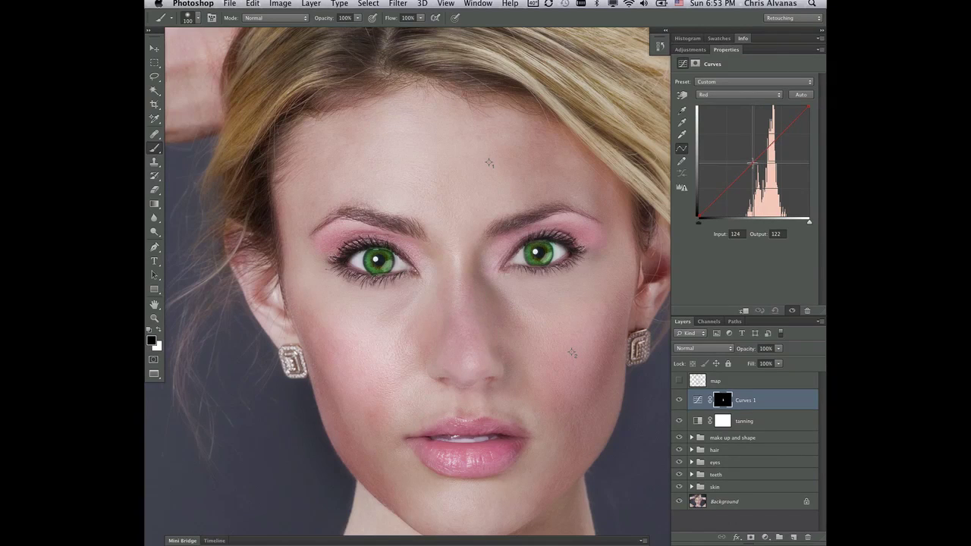
Adjust the midpoint of the Blue curve slightly and rename the Curves layer as nose color.
click(739, 95)
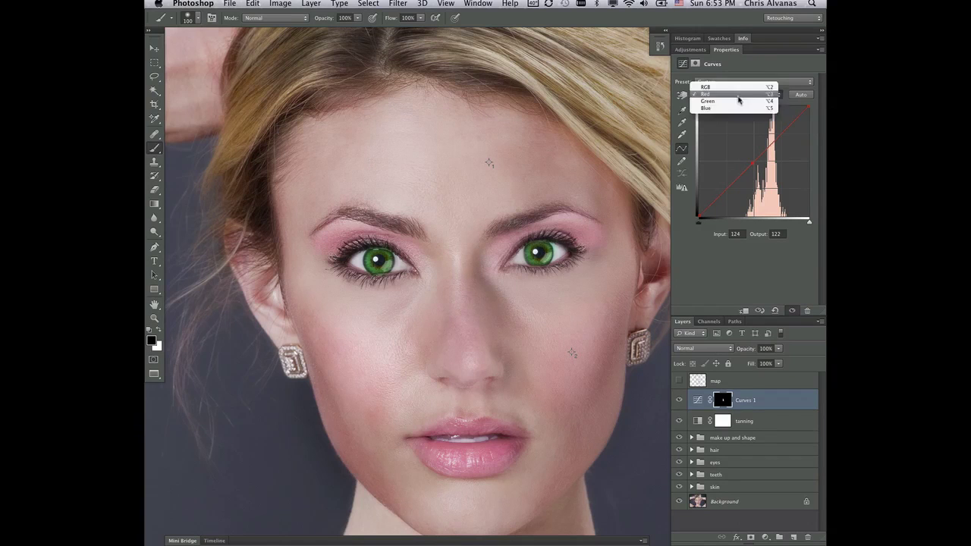
click(739, 109)
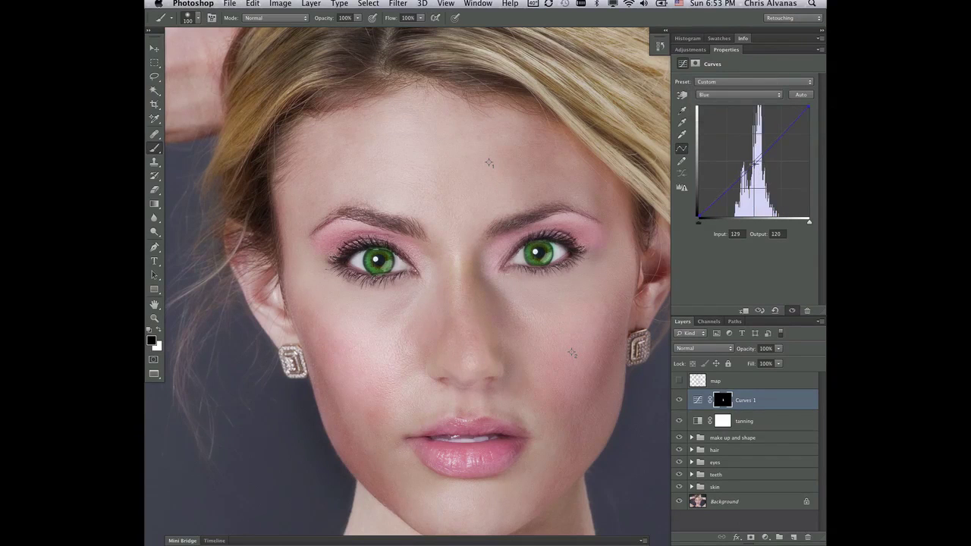
drag(754, 163, 750, 161)
double_click(746, 400)
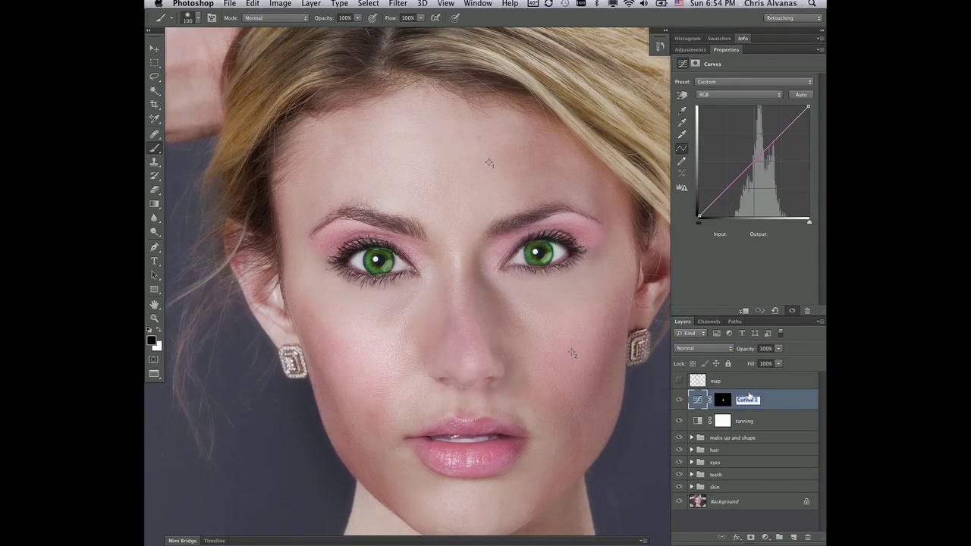
text(nose color)
key(Return)
Create a new empty layer above nose color and name it final rt.
click(793, 537)
double_click(719, 398)
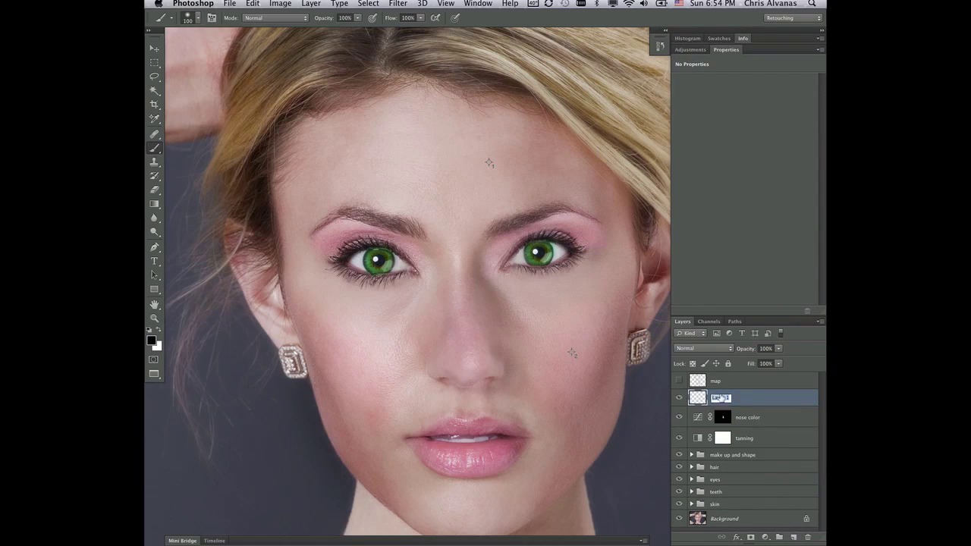
text(h)
text(inal rt)
key(Return)
Retouch the skin at the center edge of the upper lip with the Healing Brush on the final rt layer.
key(j)
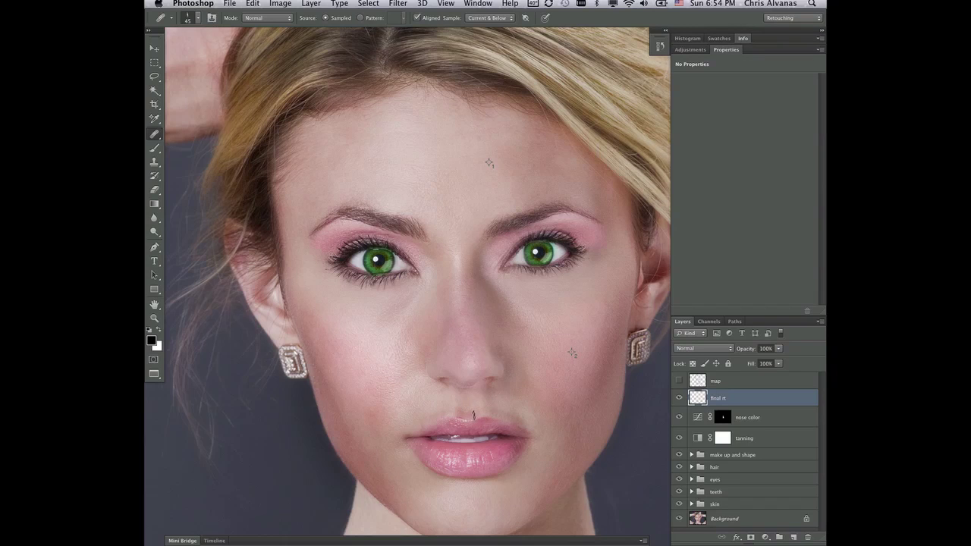
key(super+plus)
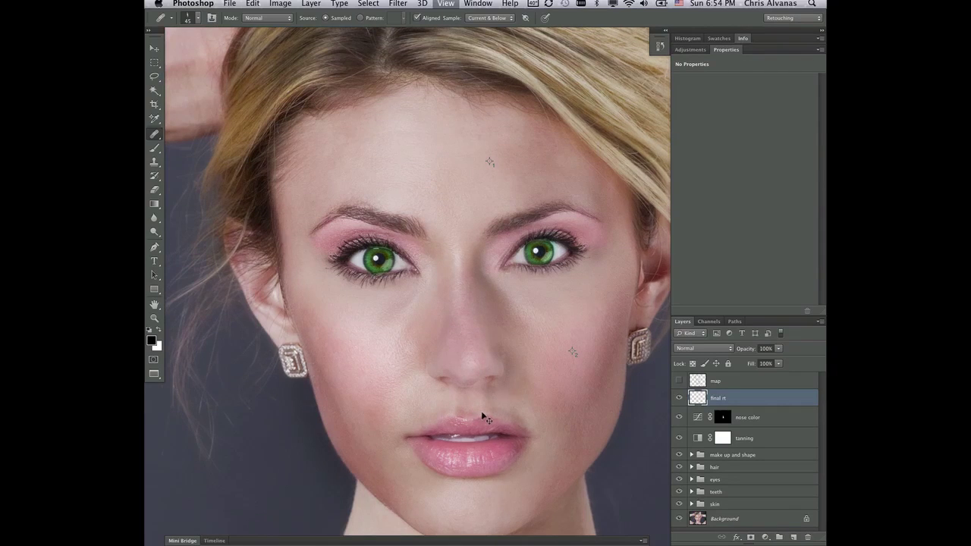
key(super+plus)
key(super+plus)
key(super+plus)
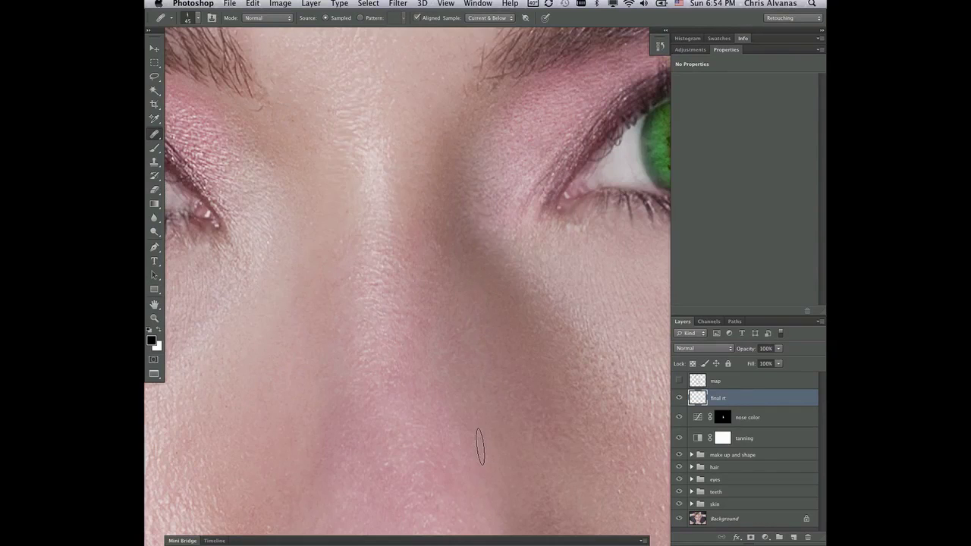
drag(481, 448, 468, 308)
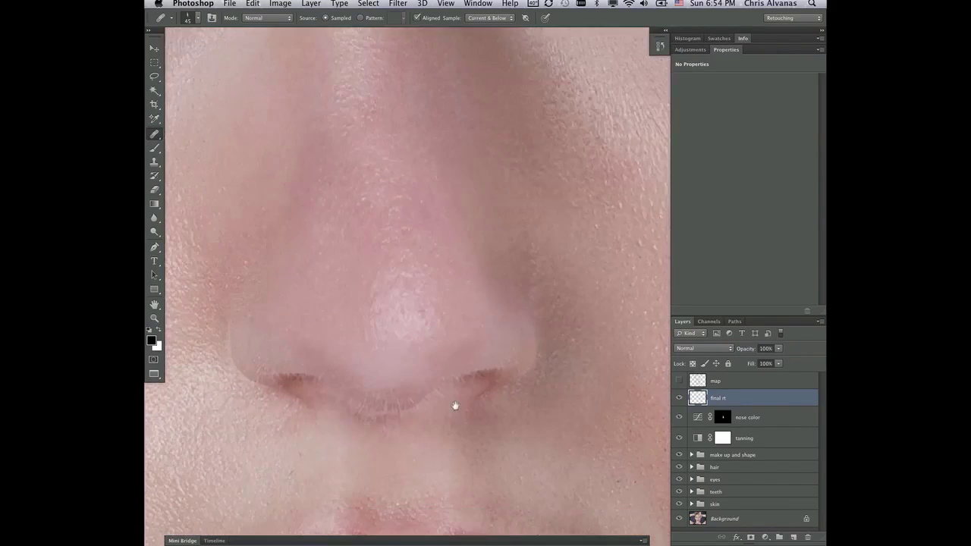
drag(455, 406, 476, 278)
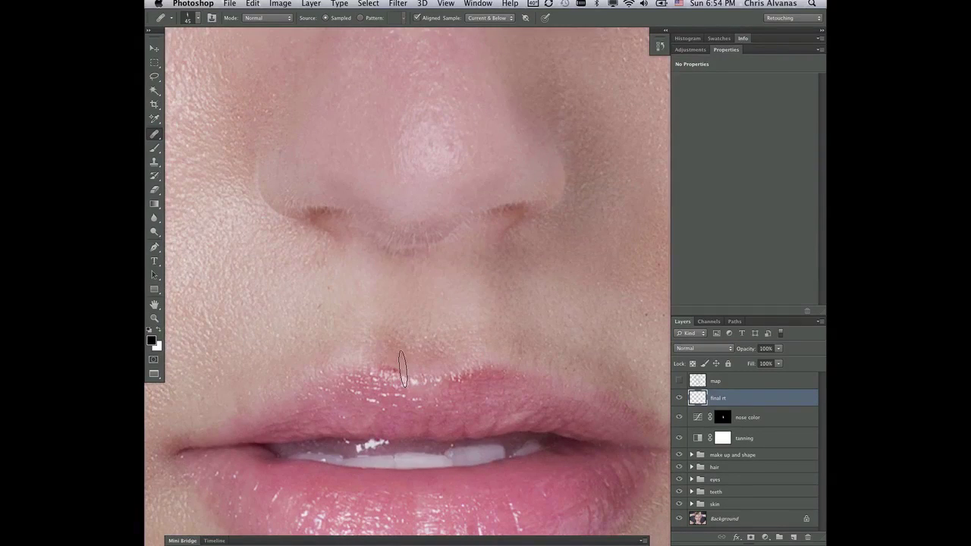
key(bracketright)
key(bracketleft)
drag(403, 335, 410, 368)
Reduce the Healing Brush size to 20 px and rotate its elliptical tip to an angle of about -15°.
key(bracketleft)
key(bracketleft)
right_click(515, 363)
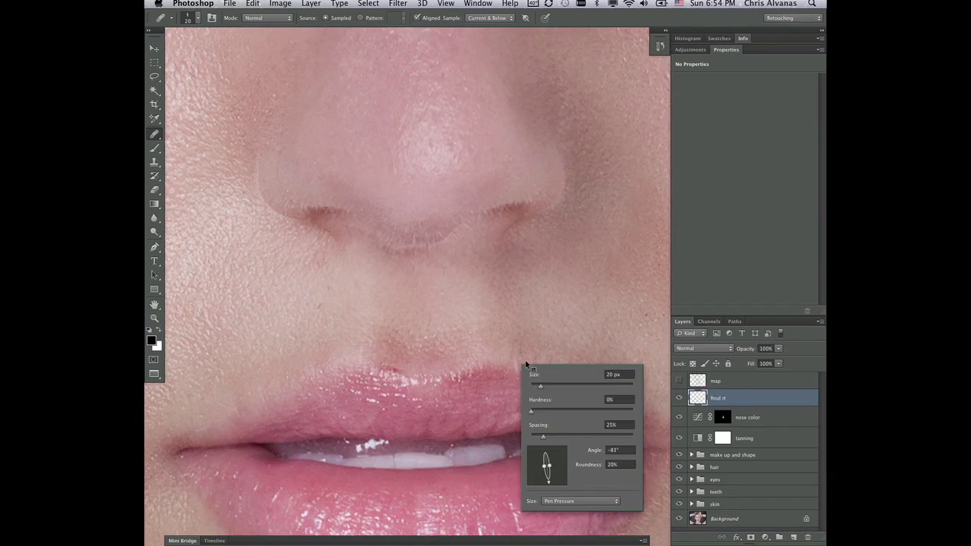
drag(549, 481, 563, 462)
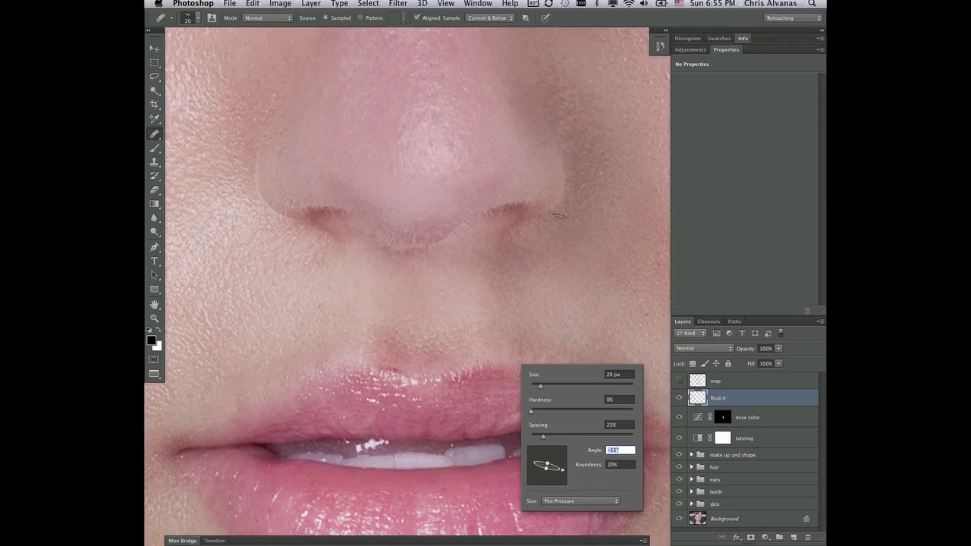
key(Return)
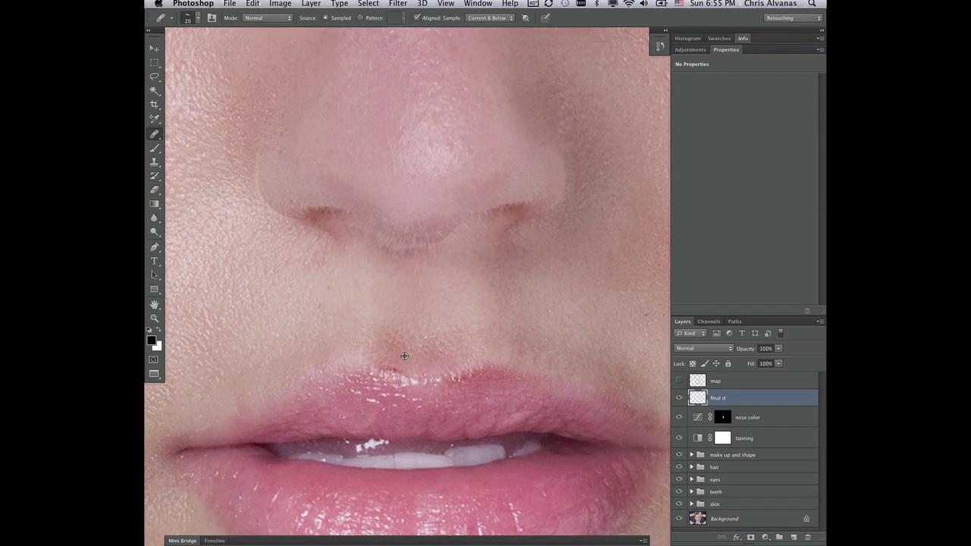
Heal the center edge of the upper lip and work outward over the skin beside the mouth corner on the final rt layer.
mouse_move(394, 372)
mouse_down()
mouse_move(387, 364)
mouse_move(399, 338)
mouse_up()
mouse_move(523, 504)
mouse_down()
mouse_move(505, 486)
mouse_move(429, 465)
mouse_move(416, 444)
mouse_up()
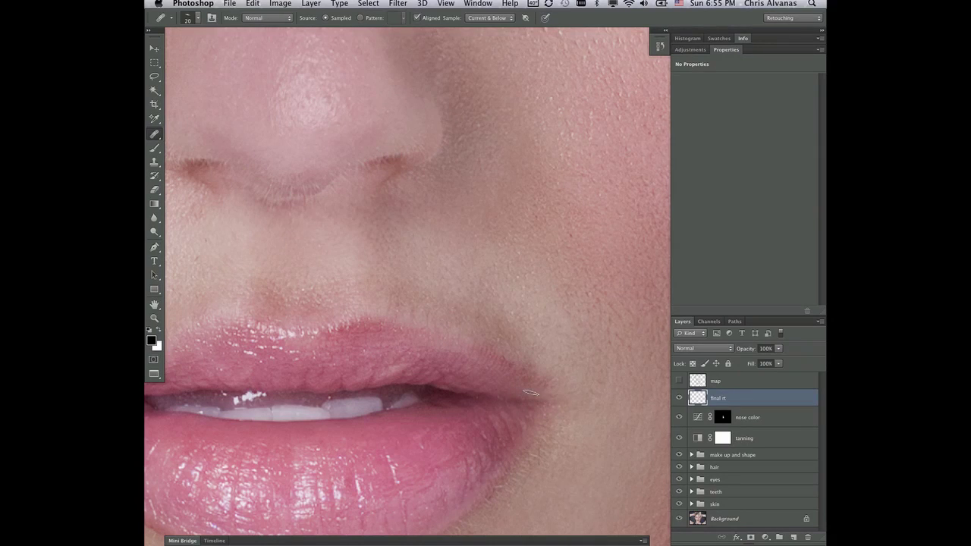
drag(580, 356, 410, 379)
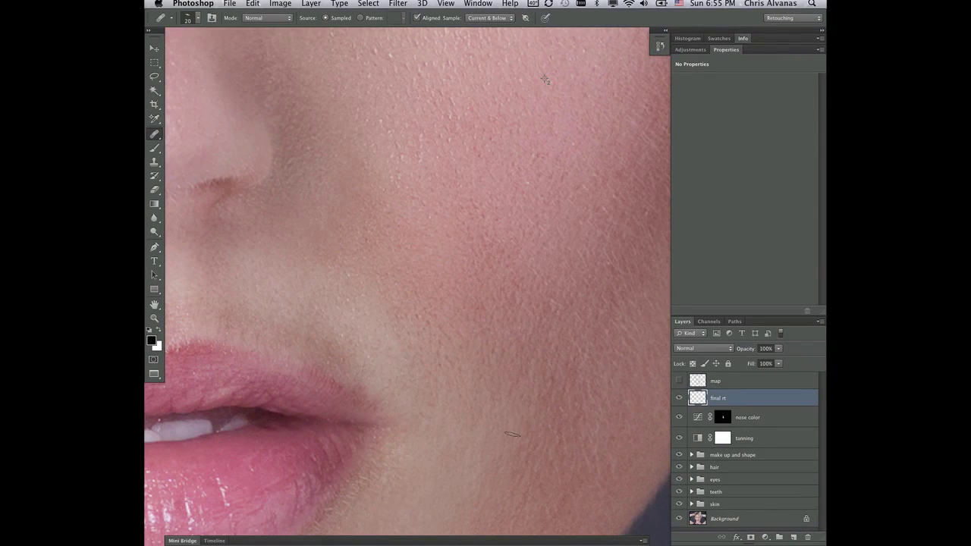
drag(512, 434, 523, 220)
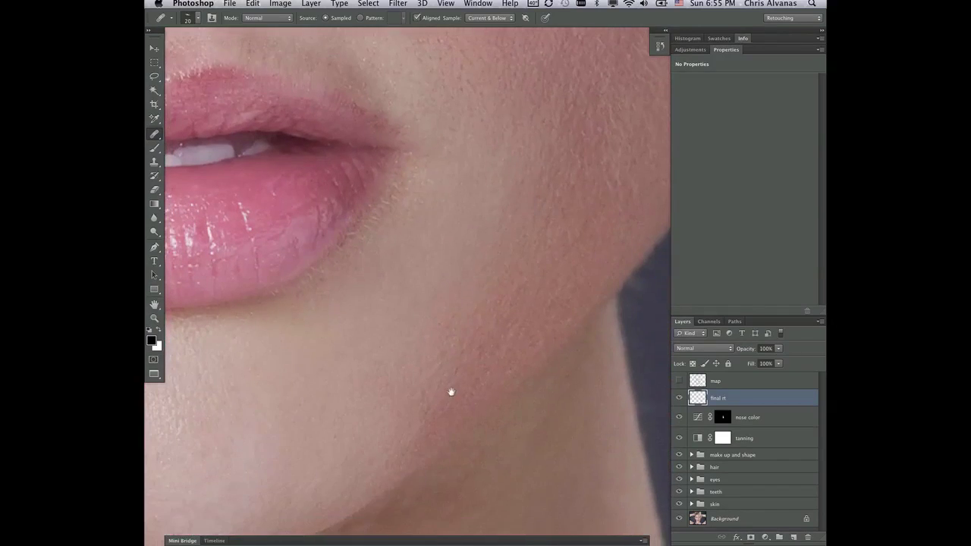
Retouch remaining skin flaws across the chin and along both sides of the jawline with the Healing Brush.
drag(451, 392, 589, 337)
drag(495, 410, 524, 405)
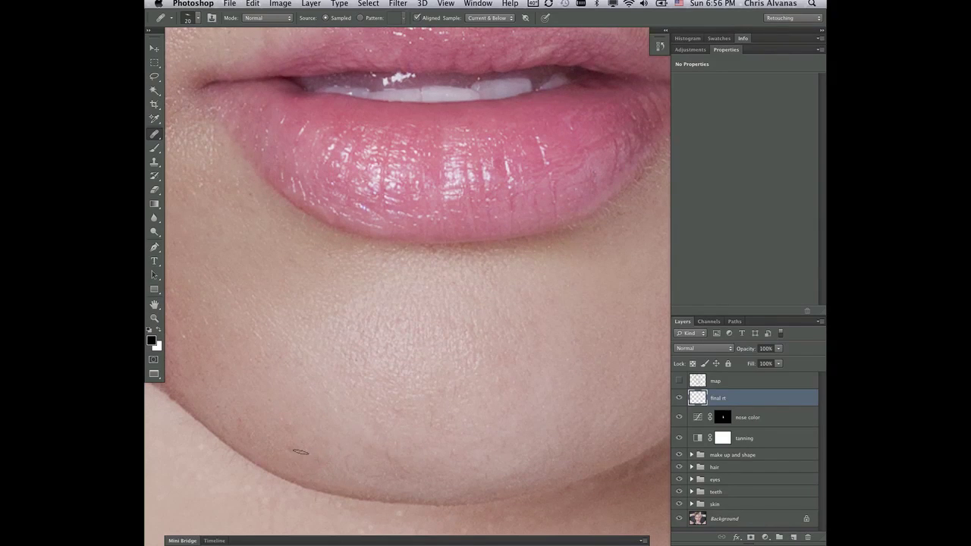
drag(243, 387, 402, 402)
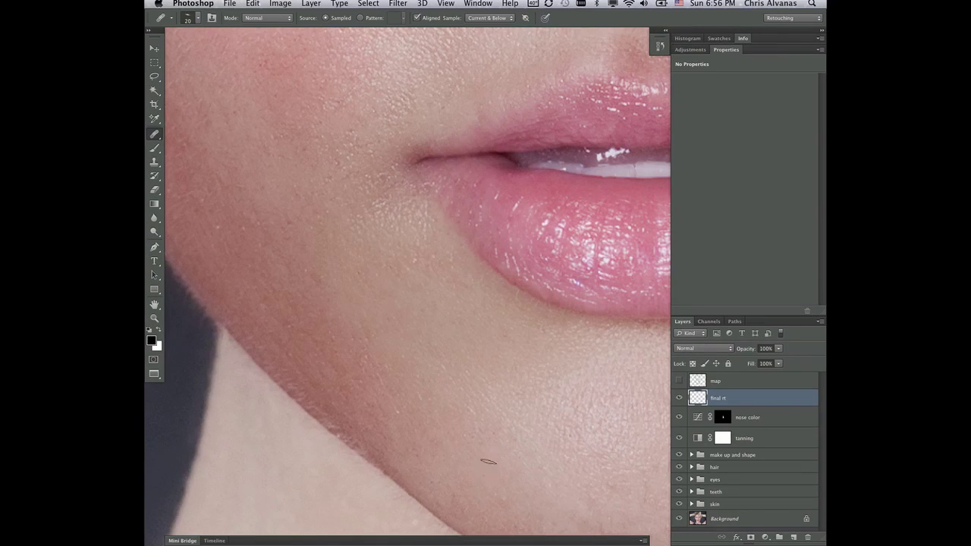
drag(359, 281, 421, 327)
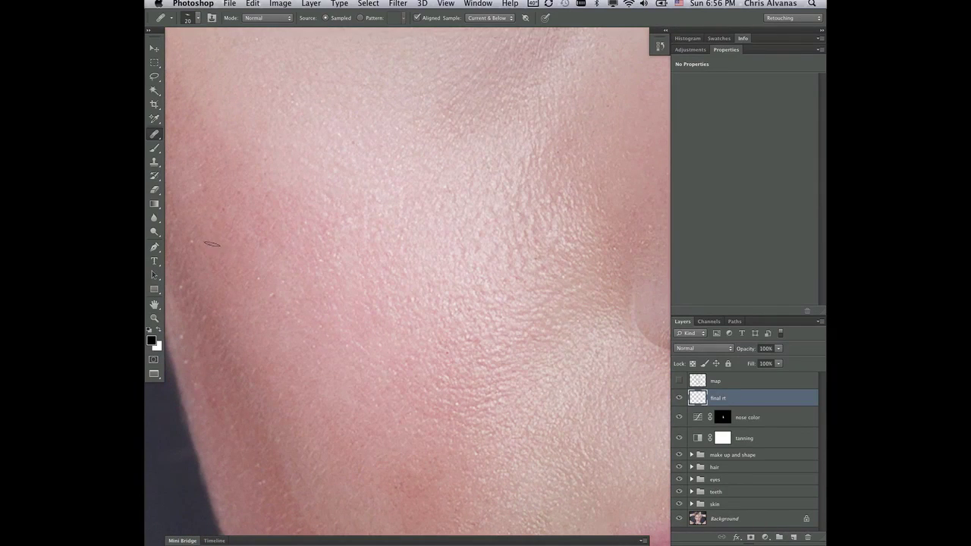
Sample clean skin near the outer edge of the blushed cheek and heal the small blemishes beside it.
alt+click(210, 246)
click(283, 282)
drag(284, 284, 280, 298)
key(space)
drag(408, 267, 438, 449)
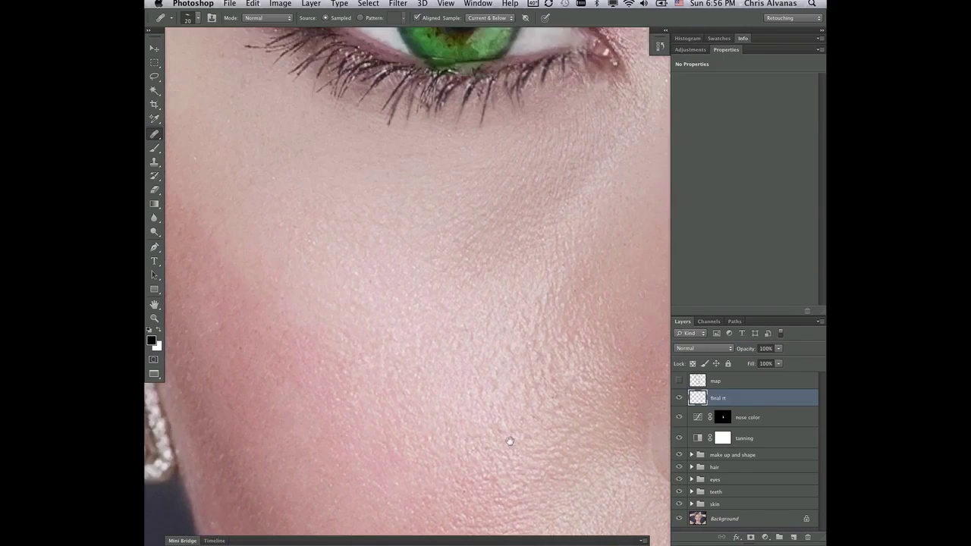
Retouch the skin below and beside the eye and heal the dark spot on the pink upper eyelid.
drag(357, 292, 497, 353)
drag(445, 282, 452, 378)
drag(422, 316, 412, 390)
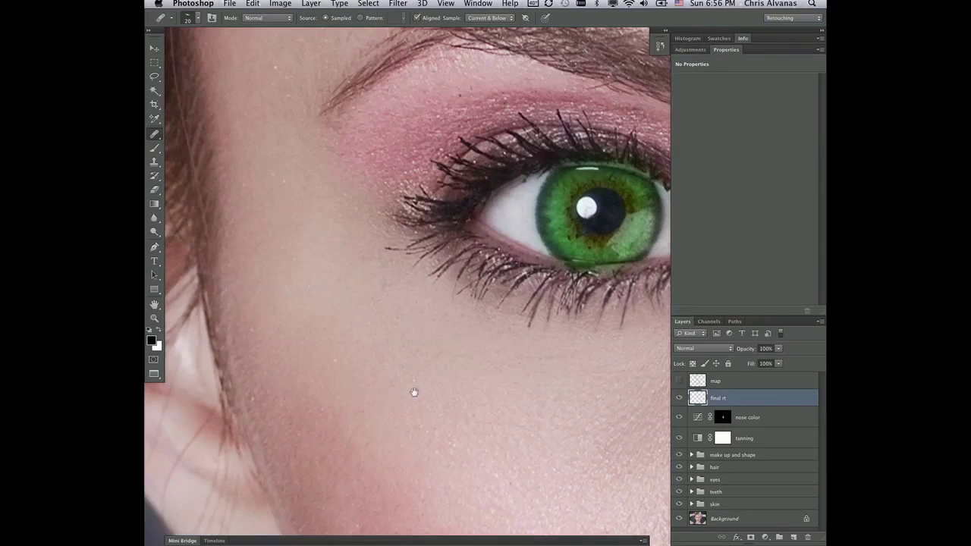
drag(340, 360, 355, 381)
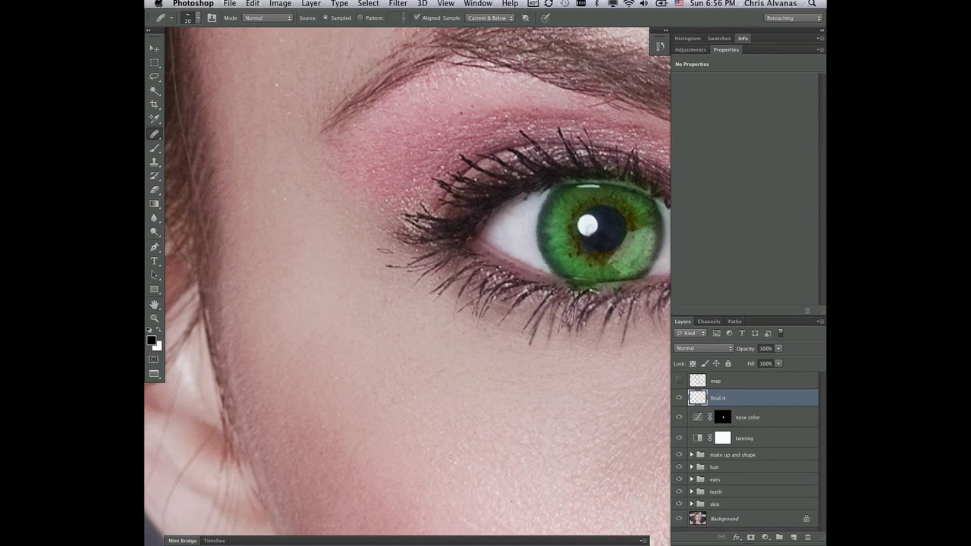
drag(385, 260, 379, 304)
drag(454, 207, 470, 227)
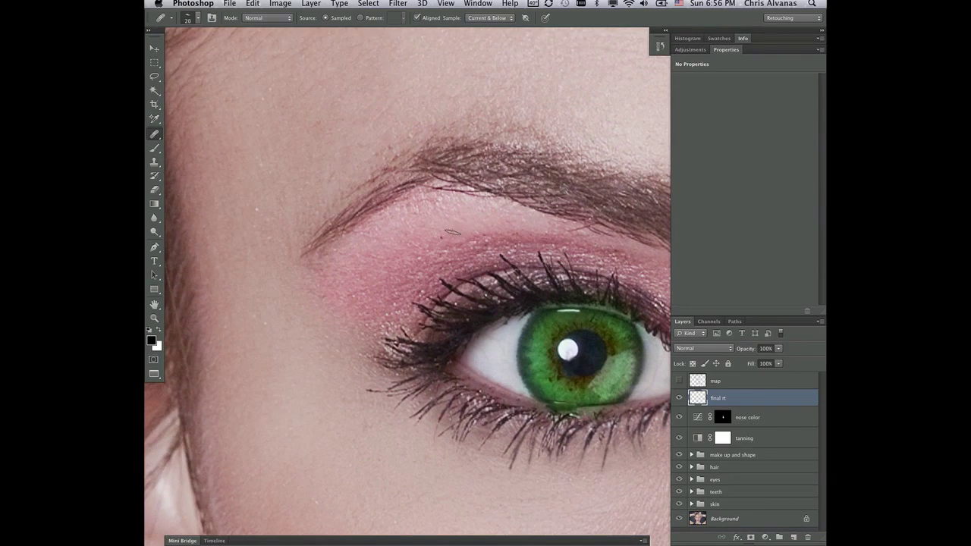
click(451, 211)
Retouch the skin above the eyebrow and across the forehead, healing the red spot below the hairline.
drag(357, 129, 315, 310)
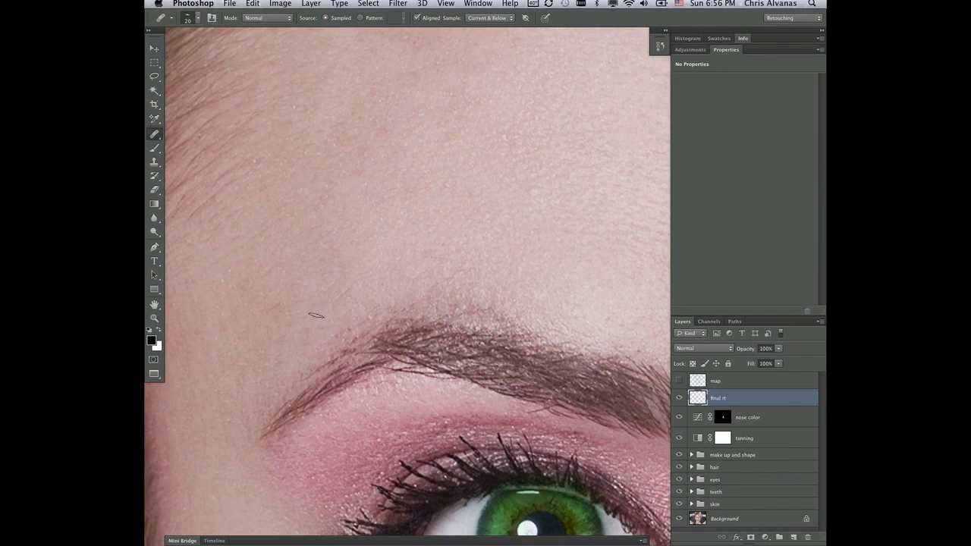
mouse_move(535, 269)
mouse_down()
mouse_move(440, 347)
mouse_move(462, 354)
mouse_move(520, 328)
mouse_move(485, 331)
mouse_move(451, 299)
mouse_up()
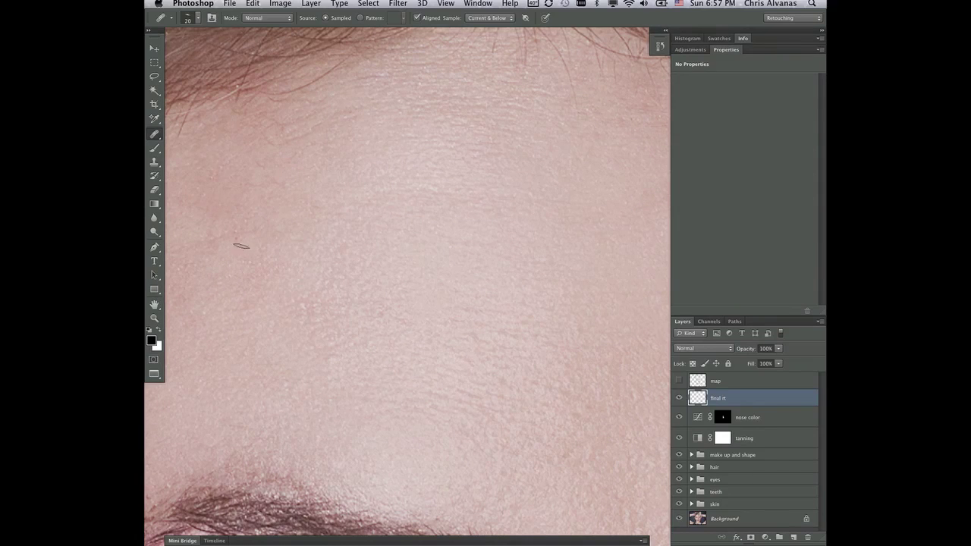
mouse_move(505, 301)
mouse_down()
mouse_move(435, 329)
mouse_move(604, 370)
mouse_up()
drag(573, 391, 446, 356)
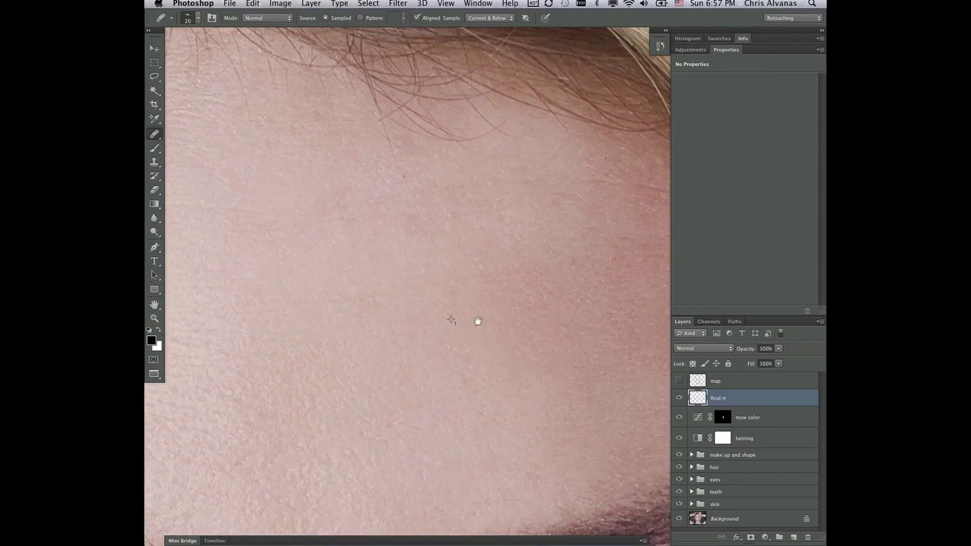
click(403, 178)
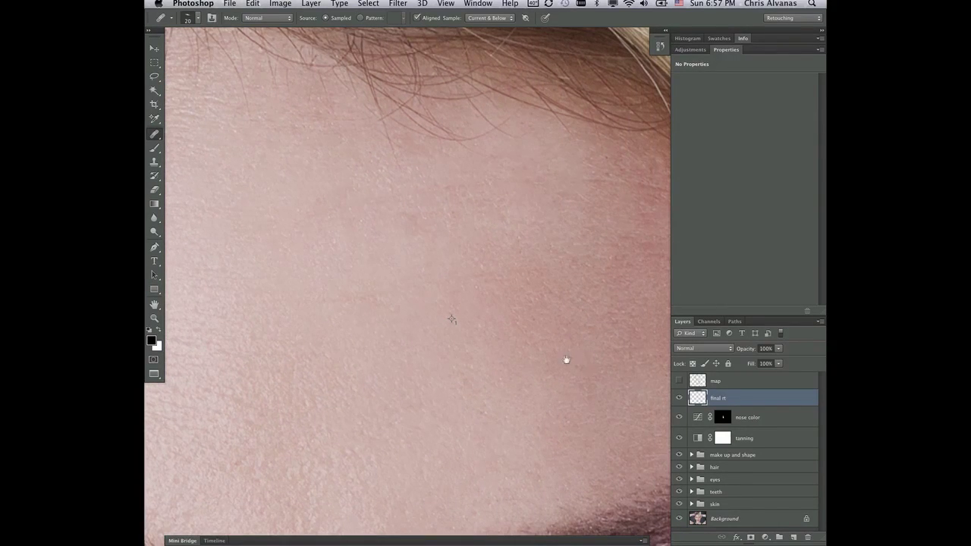
Heal the small spot and the fine stray hairs on the forehead and temple above the other eyebrow.
drag(563, 357, 356, 382)
mouse_move(508, 398)
mouse_down()
mouse_move(486, 232)
mouse_move(511, 354)
mouse_up()
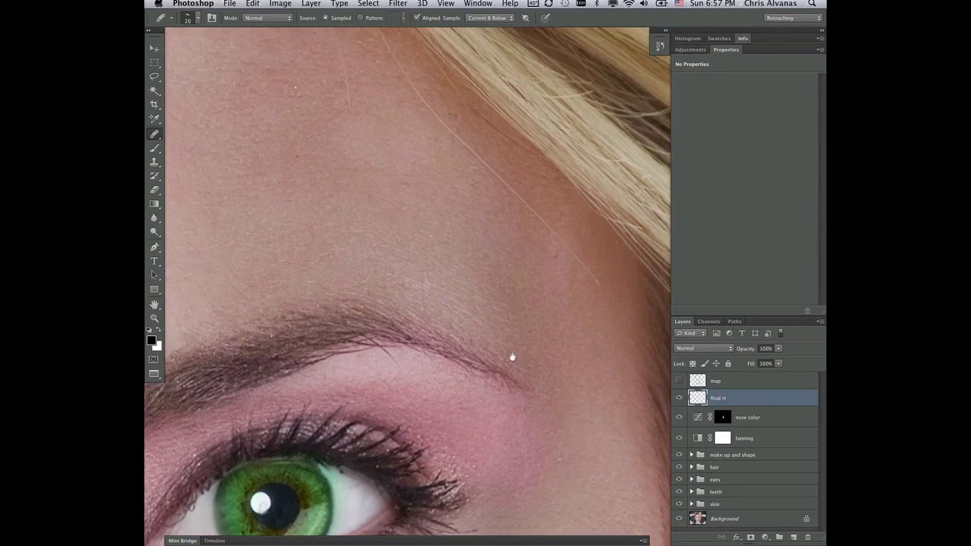
click(293, 80)
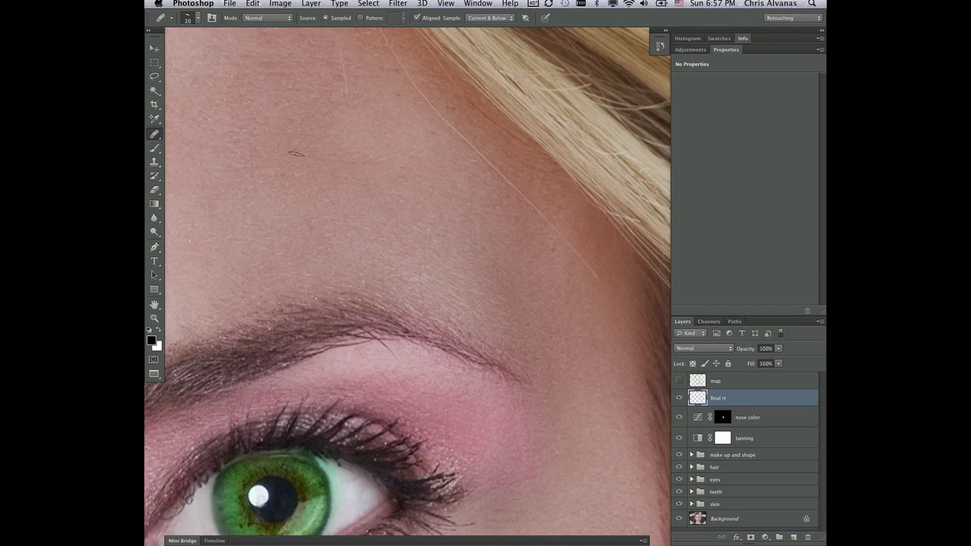
mouse_move(348, 102)
mouse_down()
mouse_move(341, 59)
mouse_move(353, 37)
mouse_up()
click(535, 202)
Inspect the cheek, mouth corner and jaw for remaining flaws and review the retouching on the whole portrait.
scroll(536, 288, down, 10)
scroll(526, 354, down, 10)
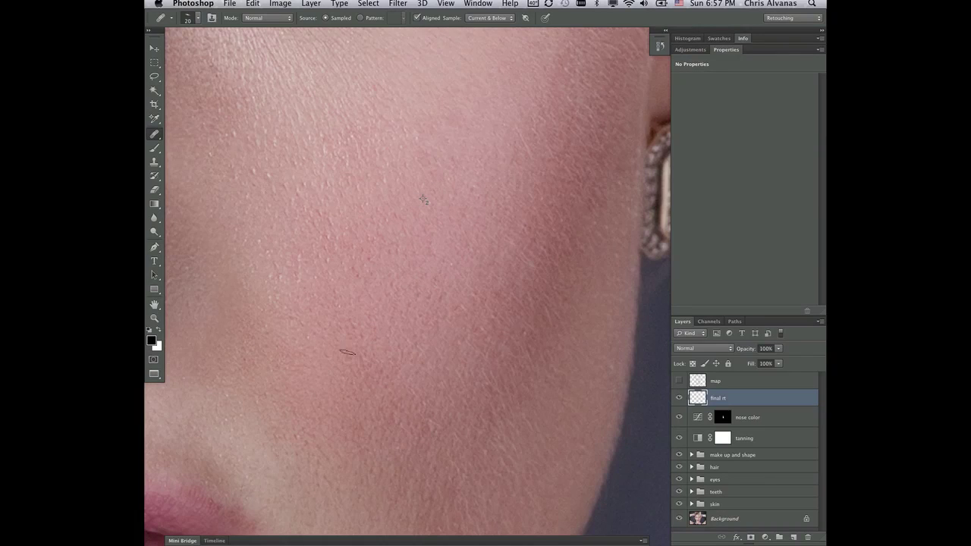
mouse_move(340, 440)
mouse_down()
mouse_move(385, 299)
mouse_move(435, 232)
mouse_up()
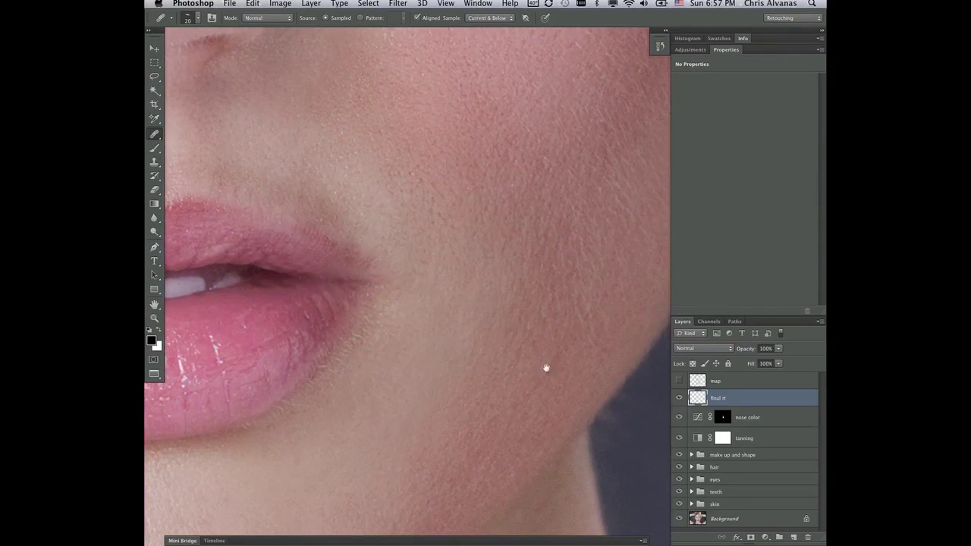
scroll(550, 360, down, 5)
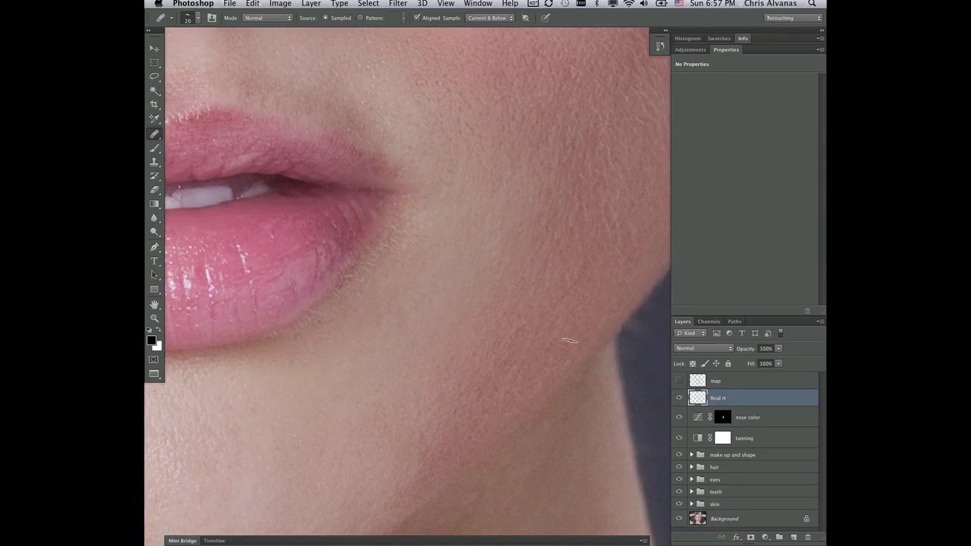
key(super+minus)
key(super+minus)
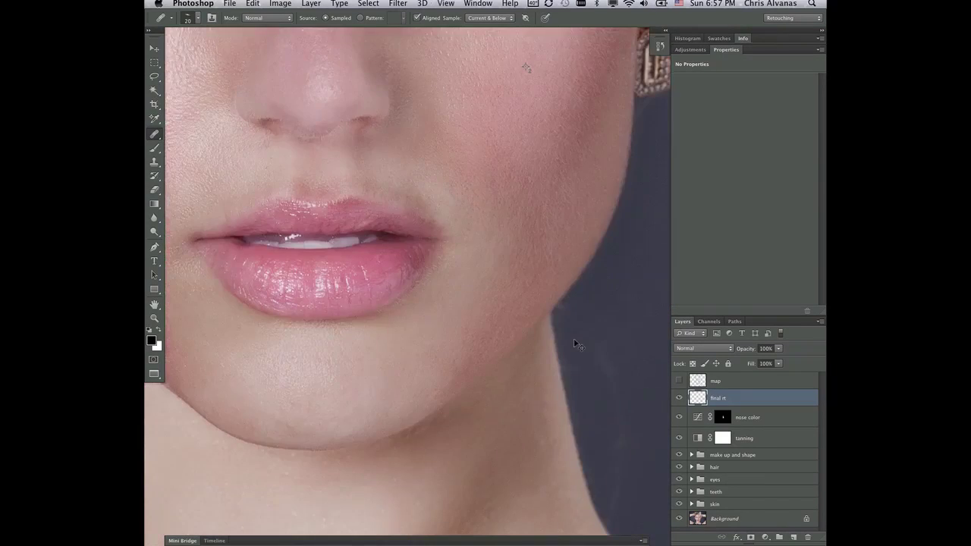
key(super+minus)
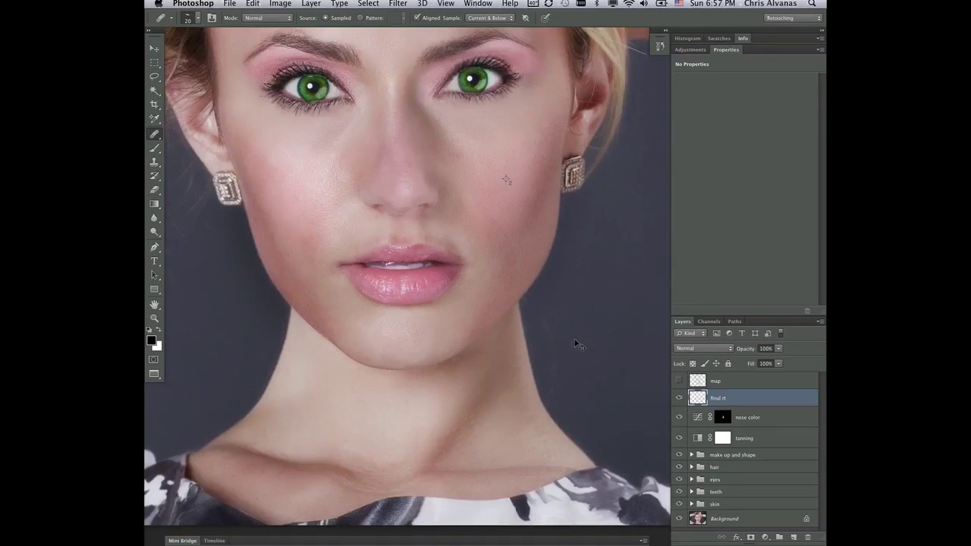
key(super+minus)
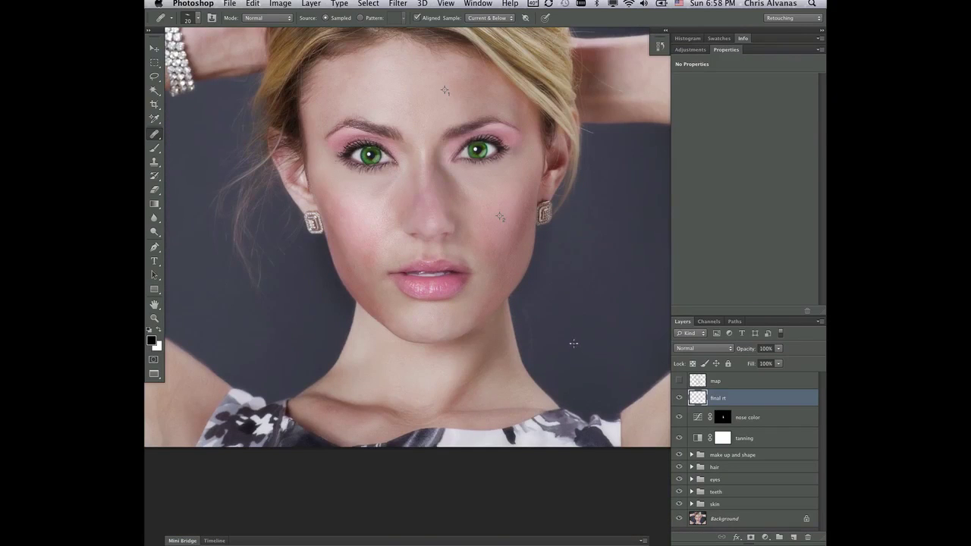
drag(444, 203, 449, 300)
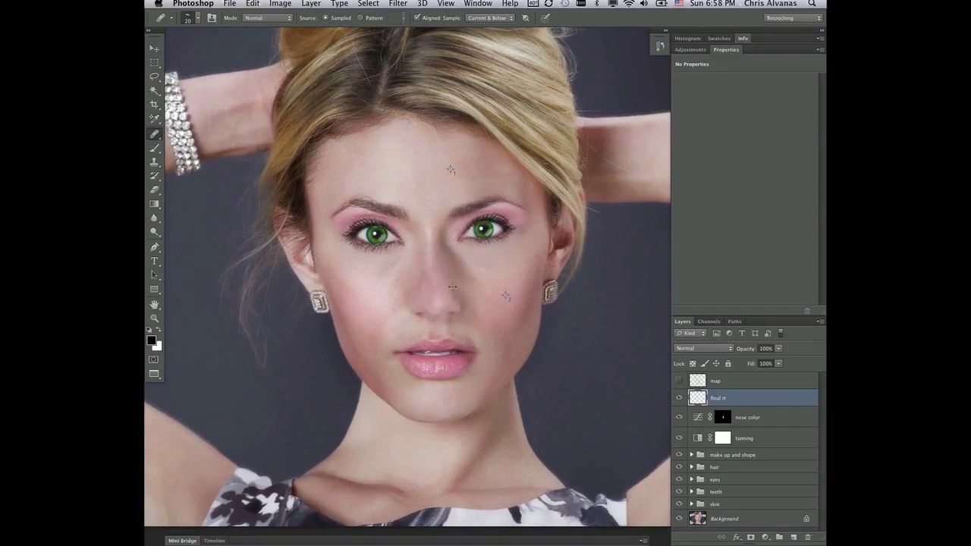
key(super+minus)
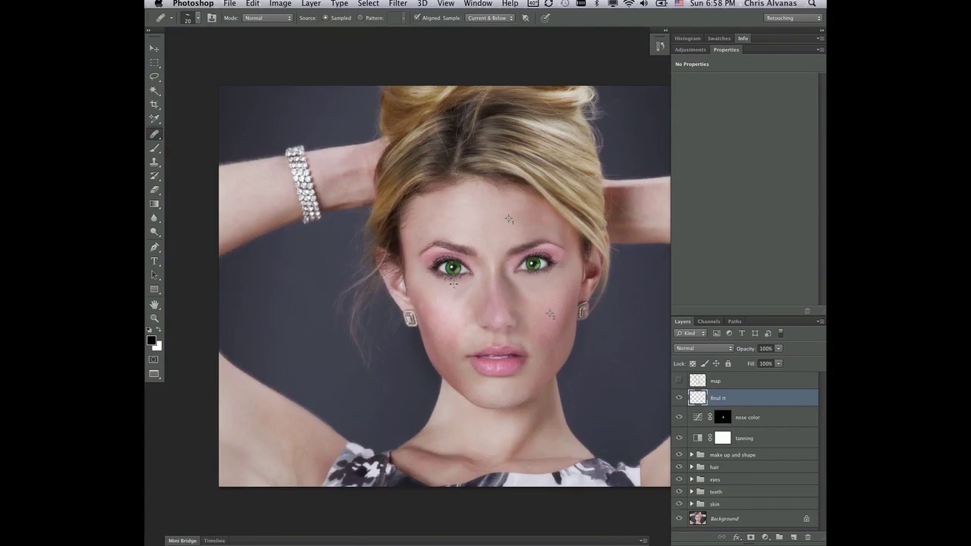
drag(518, 344, 452, 346)
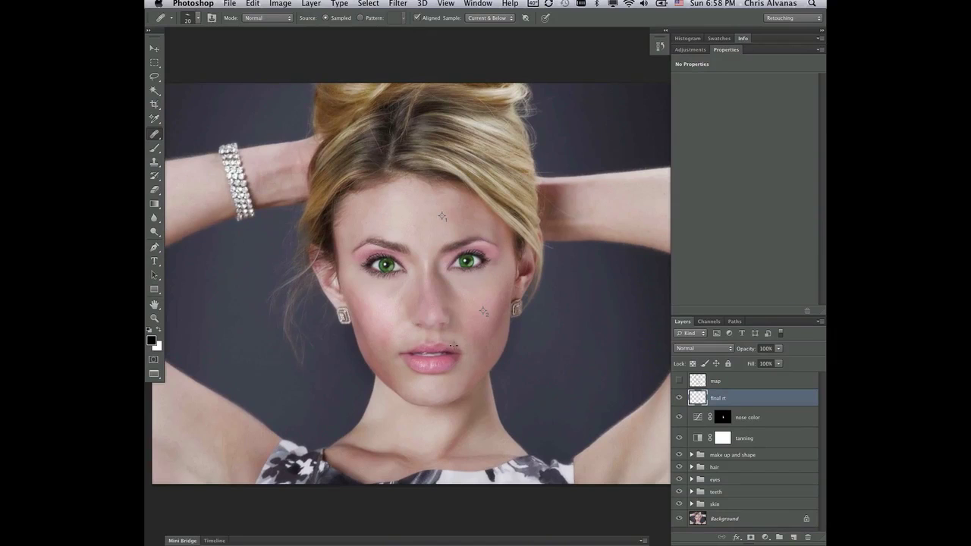